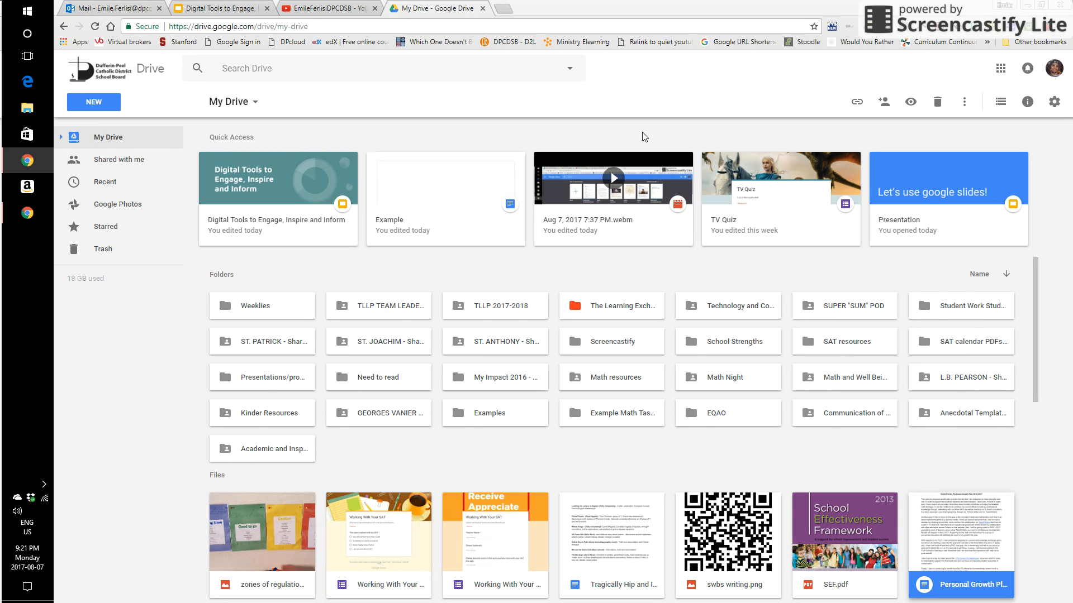
Step: Switch from Google Drive to Google Forms and create a new form from the Blank Quiz template
left_click(1000, 67)
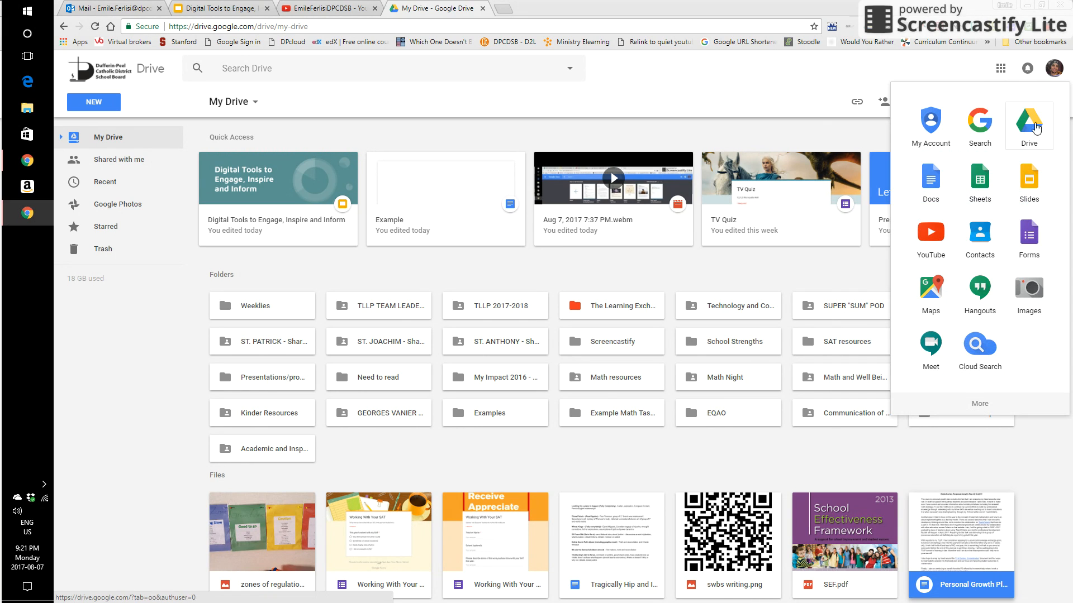
left_click(1029, 237)
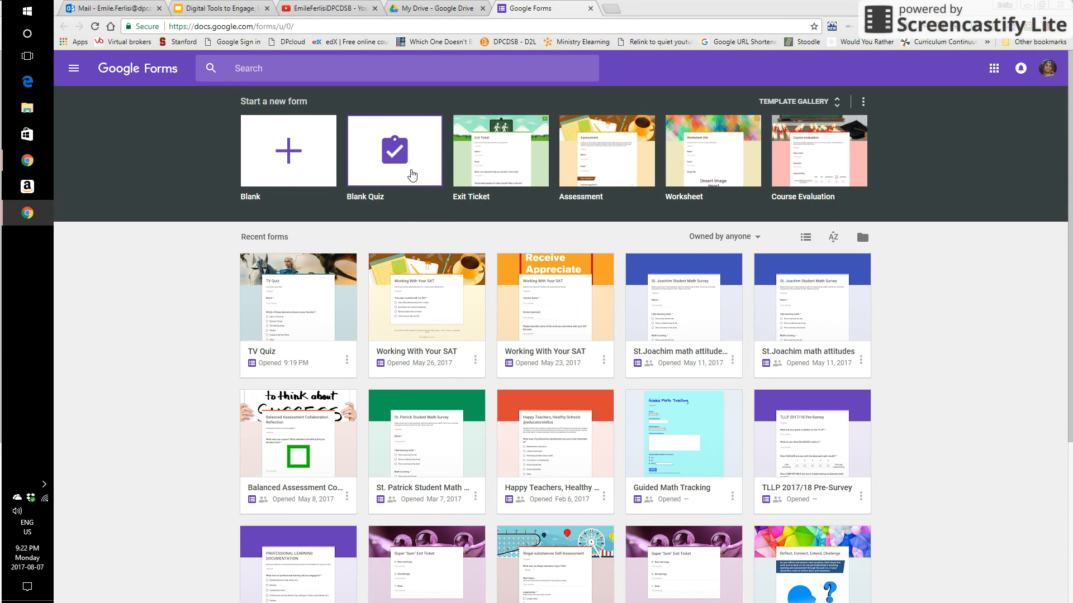
left_click(412, 175)
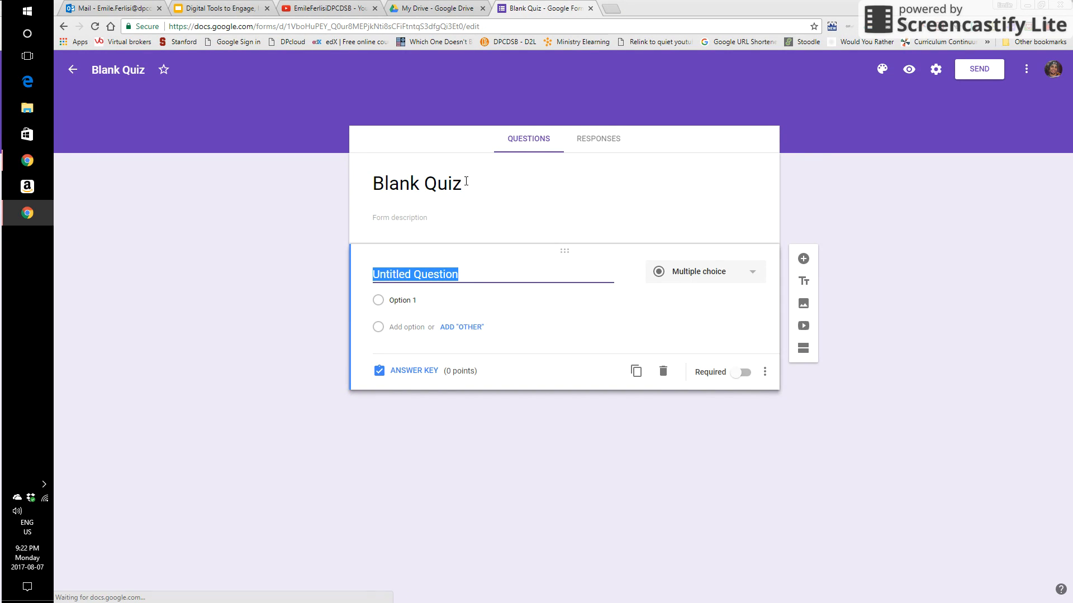
Step: Title the quiz "Practice quiz" and enter "just testing" as its description
left_click(464, 181)
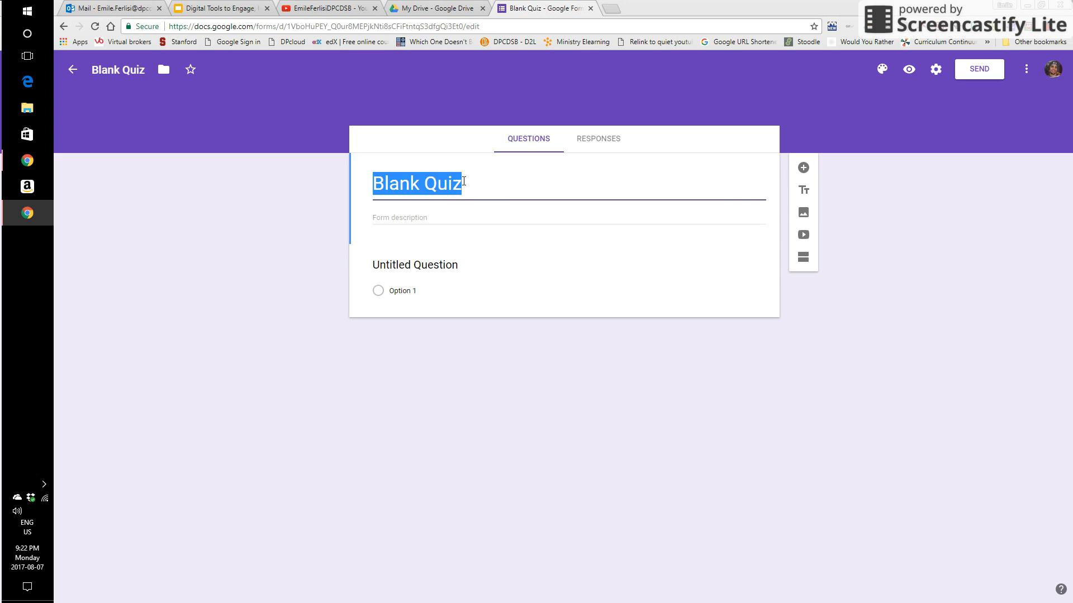
type("Practice quiz")
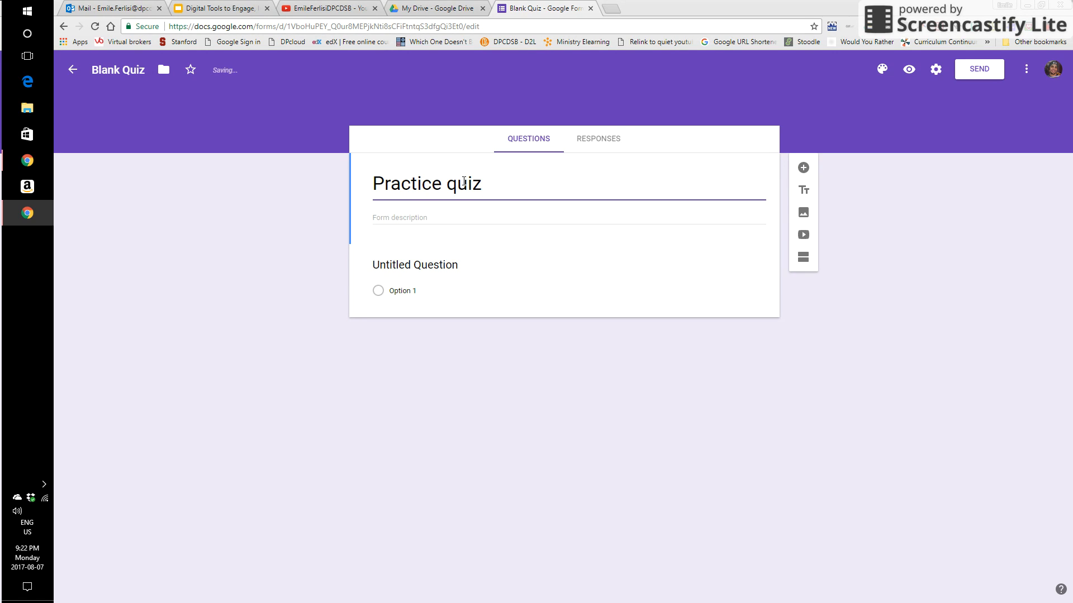
left_click(439, 218)
type("just testing")
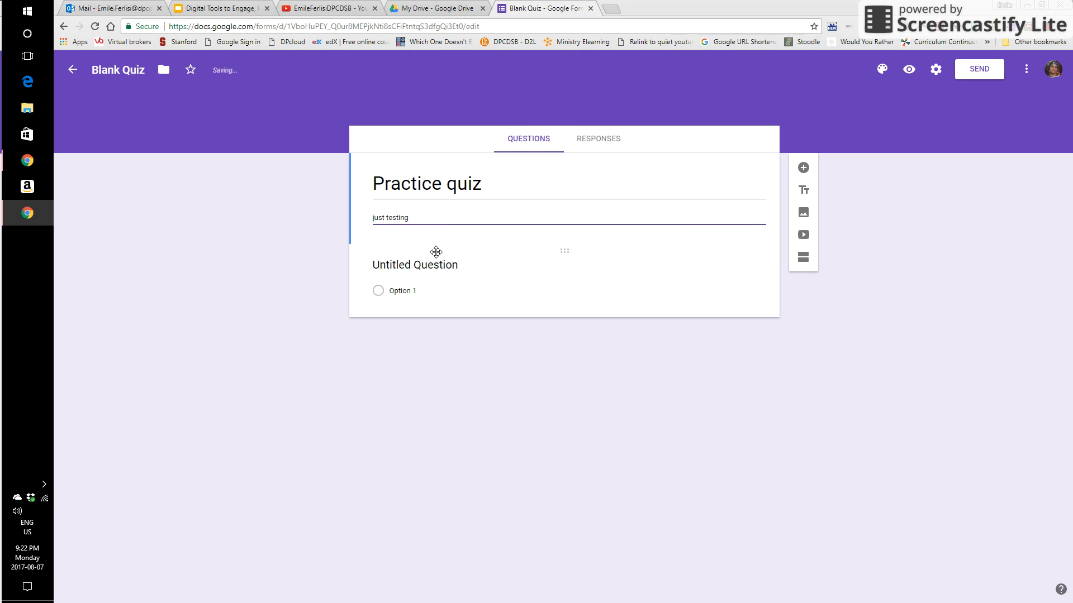
Step: Enter "When was the last time the Toronto Maple Leafs won the Stanley Cup?" as the first question
left_click(454, 266)
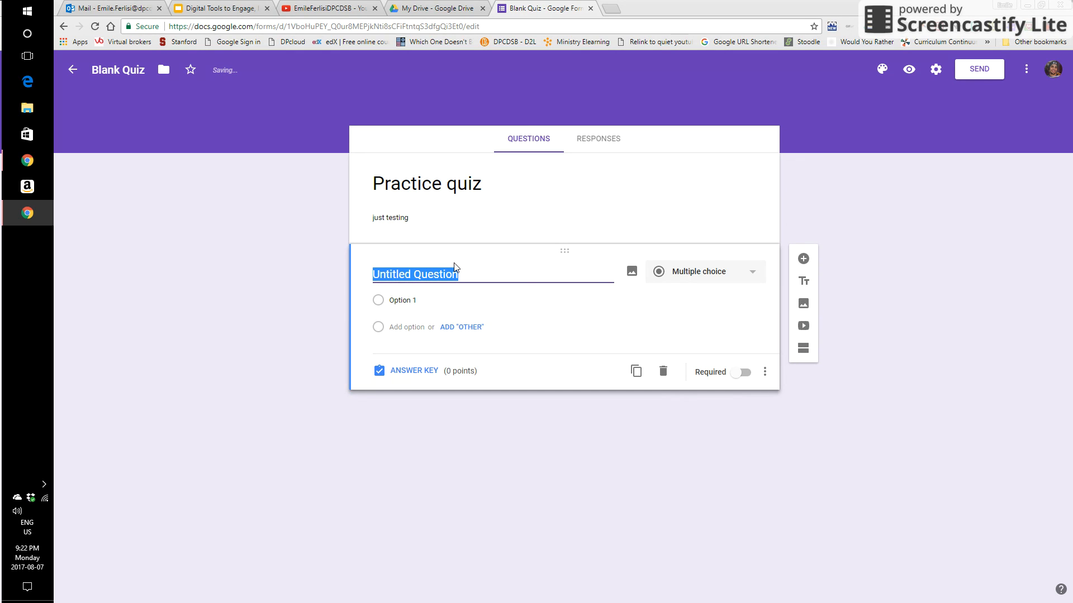
type("When was the last")
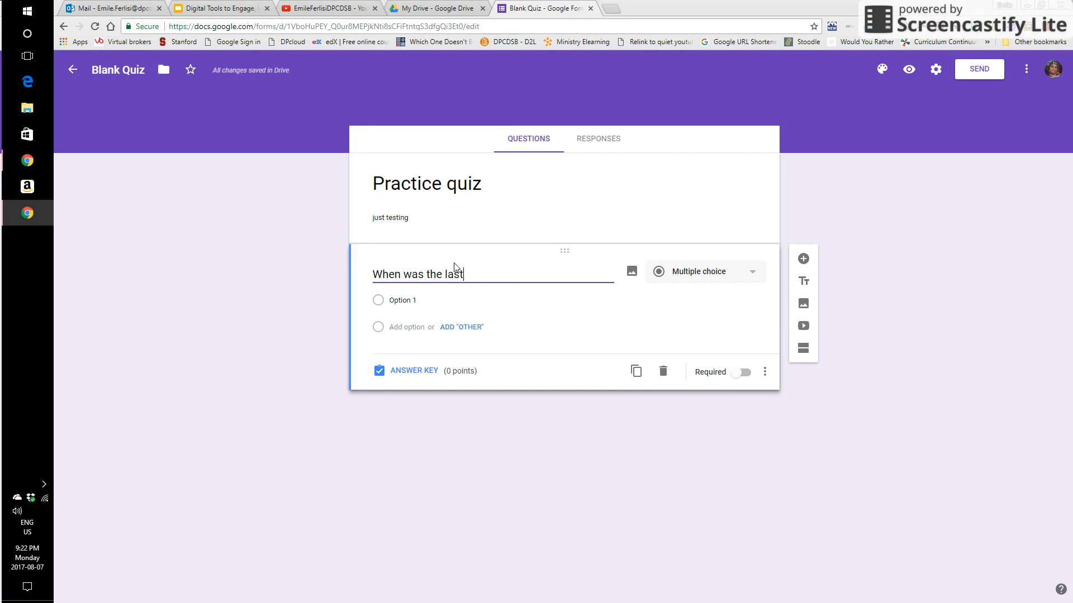
type(" time the Toronto Maple F")
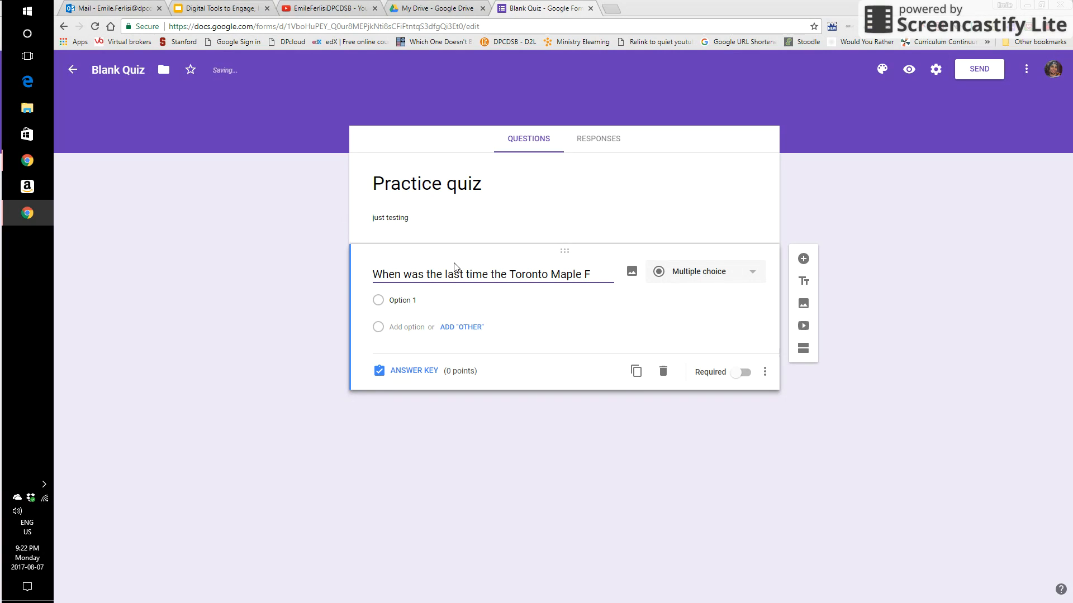
key("BackSpace")
type("Leafs w")
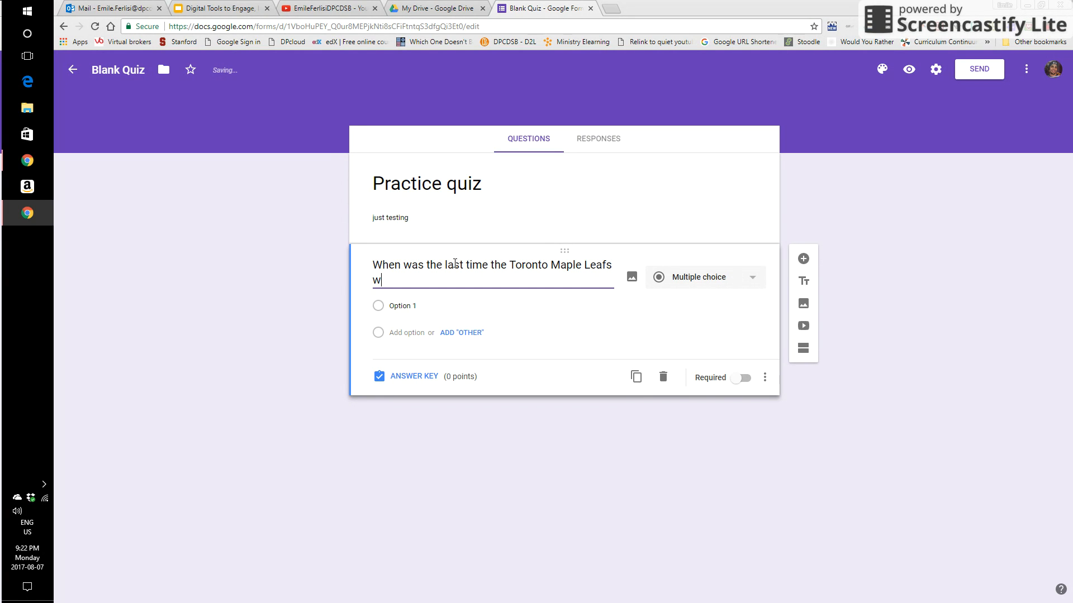
type("on the stanle")
key("BackSpace")
key("BackSpace")
key("BackSpace")
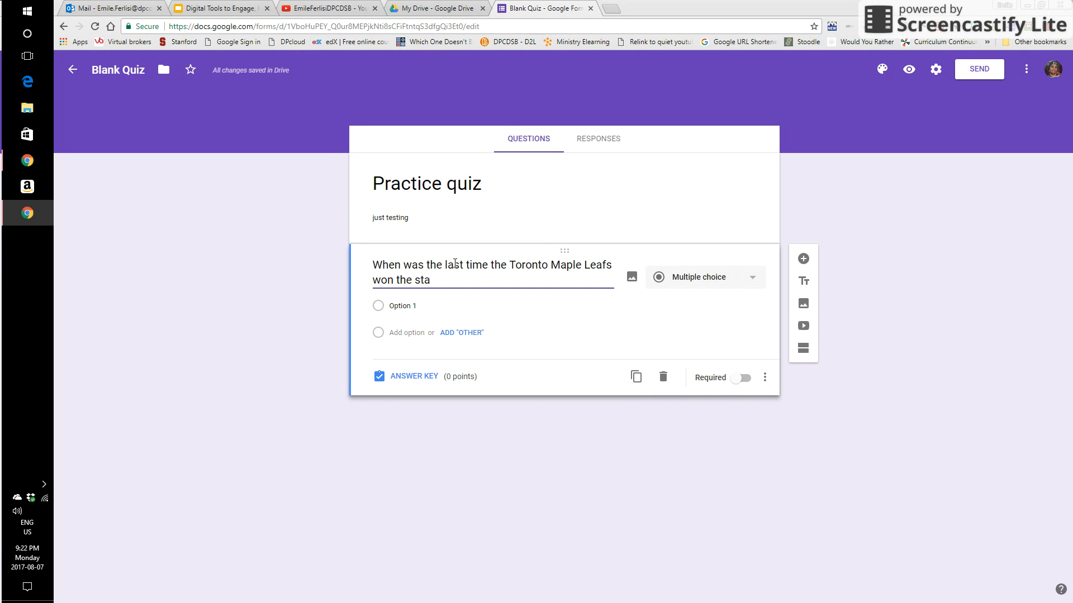
key("BackSpace")
key("BackSpace")
key("BackSpace")
type("Stanley ")
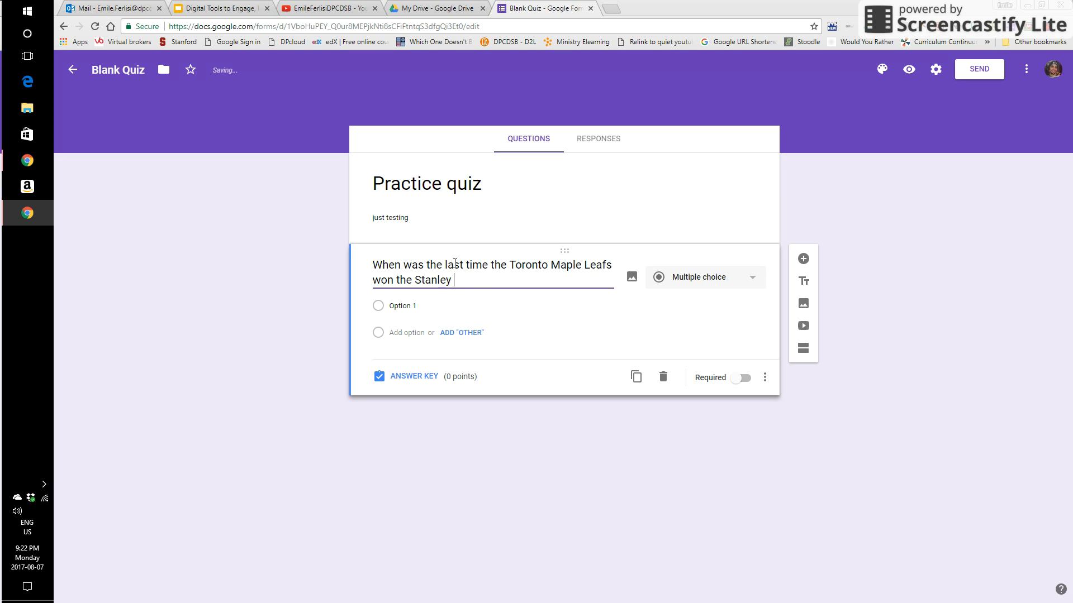
type("Cup?")
Step: Give the Stanley Cup question the answer options 1967, 1988 and 1990
left_click(413, 307)
type("1967")
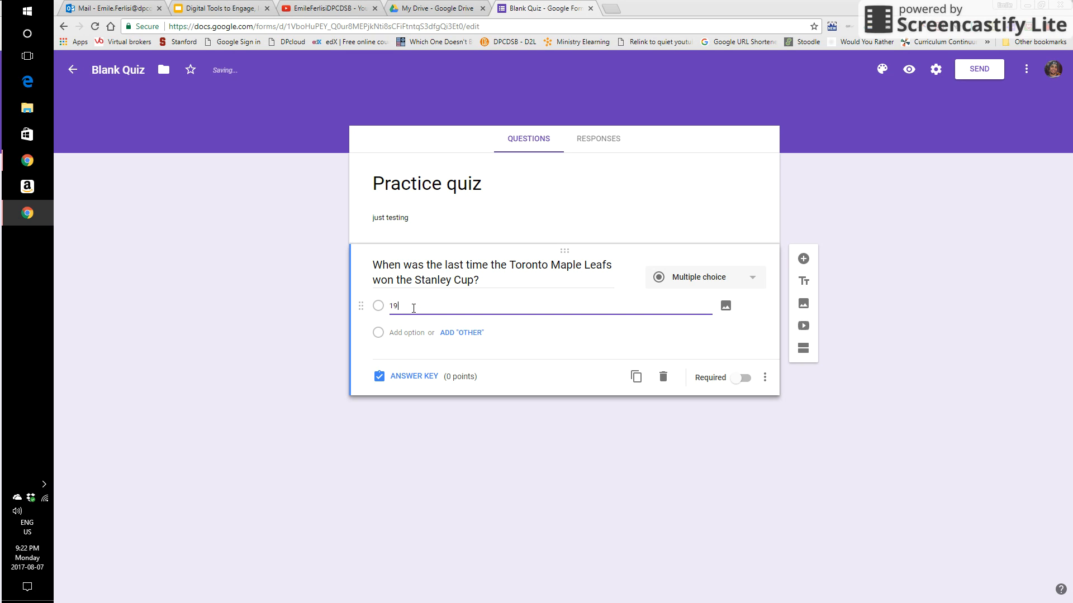
left_click(405, 333)
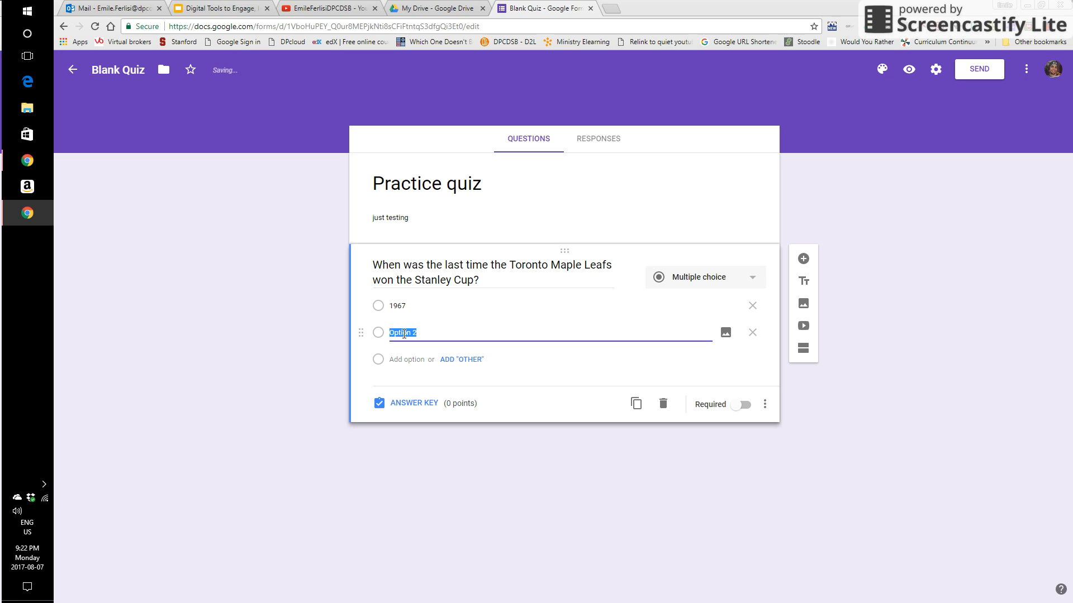
type("1988")
left_click(410, 359)
type("1")
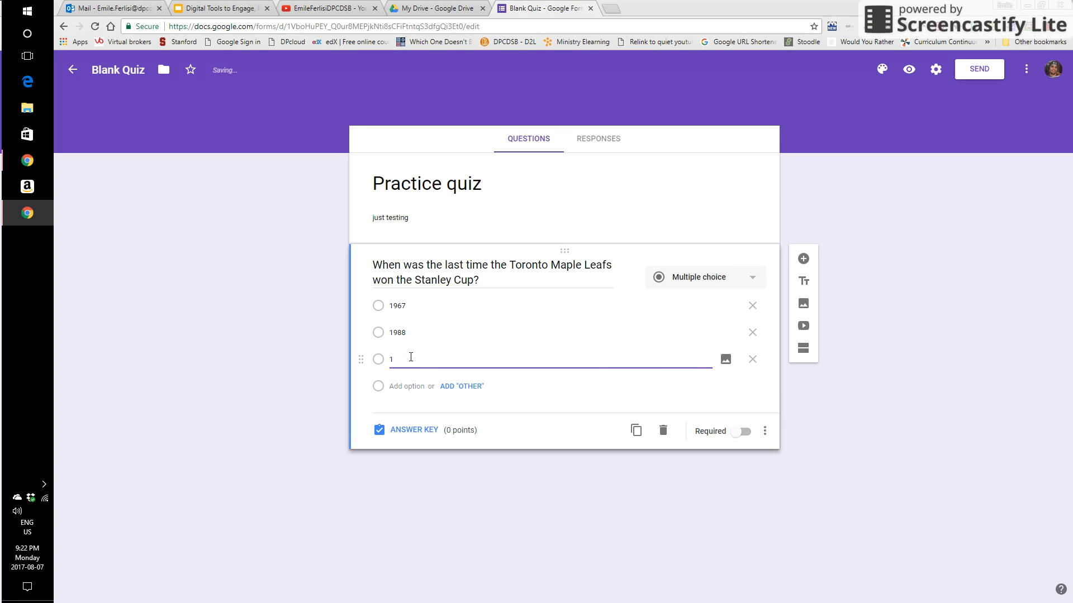
type("990")
Step: Set the answer key to 1967 worth 1 point, and add a new question below it
left_click(440, 430)
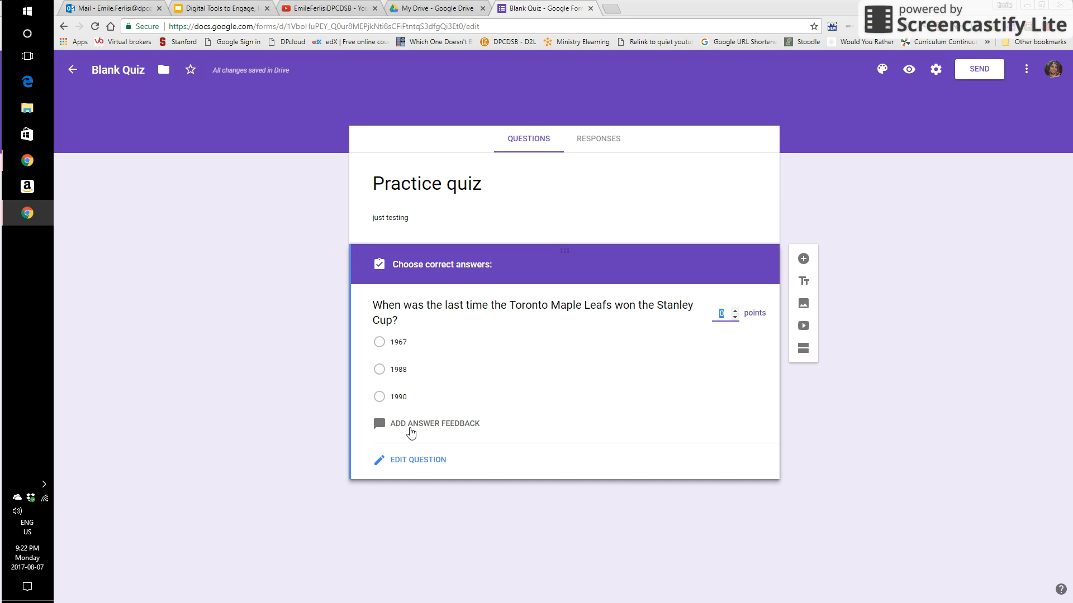
left_click(380, 342)
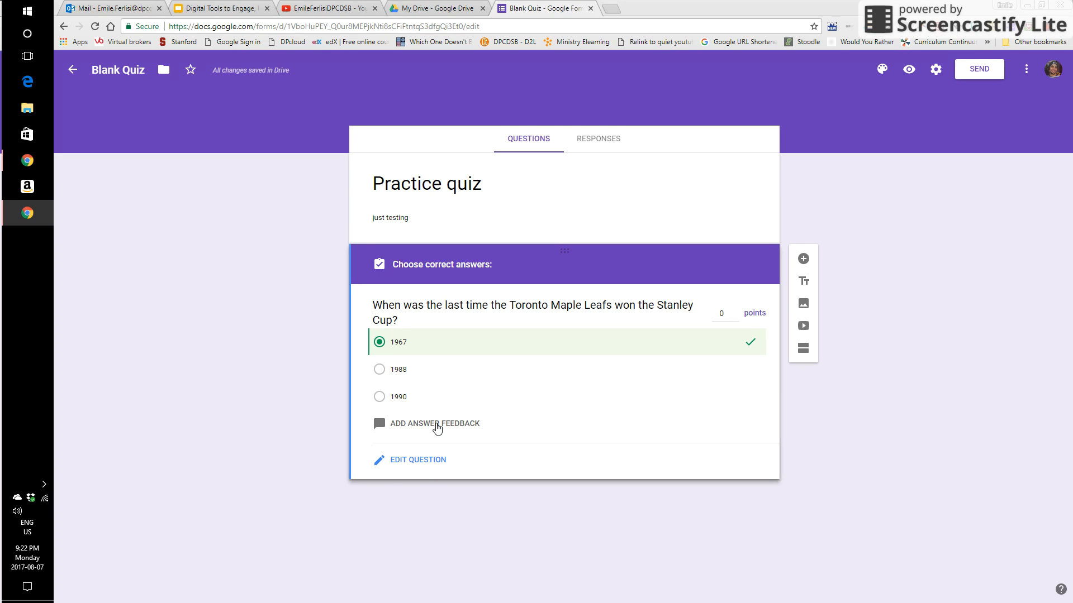
left_click(735, 311)
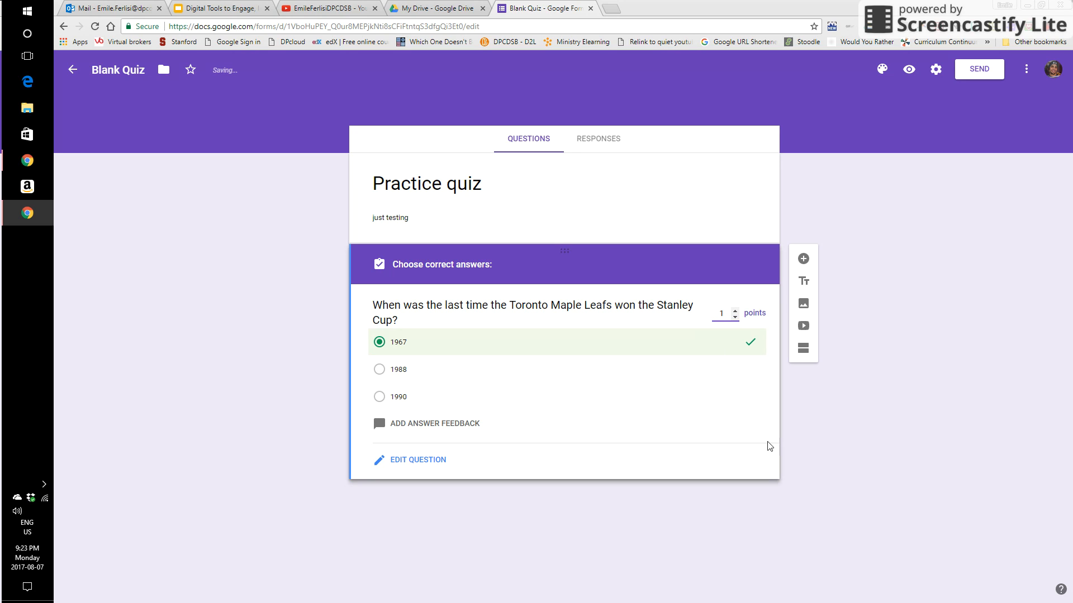
left_click(803, 259)
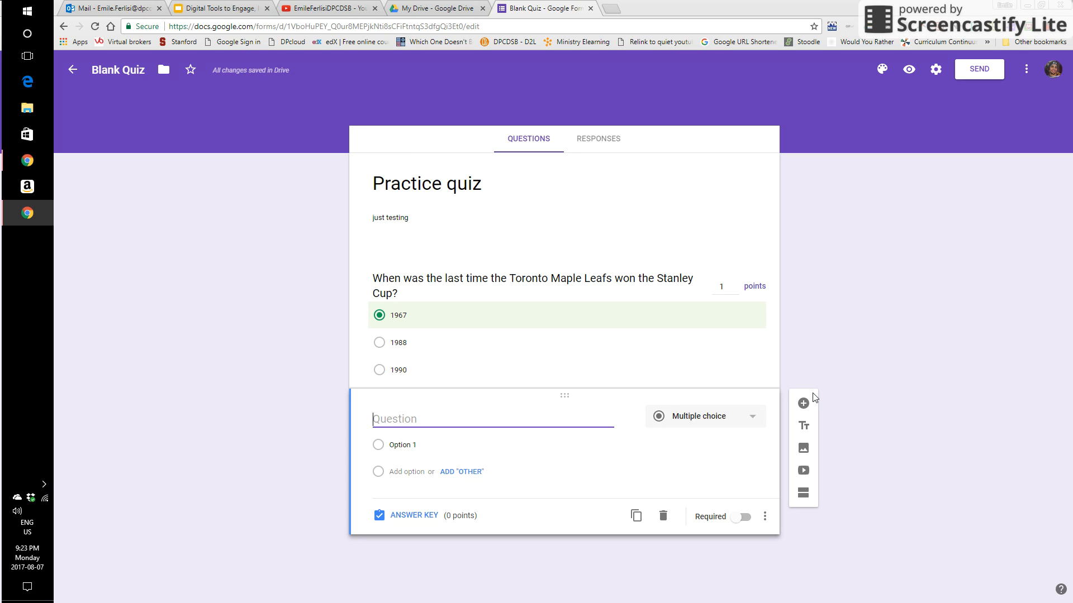
Step: Return to the forms list, create a new blank form and open the question type choices for its first question
left_click(73, 69)
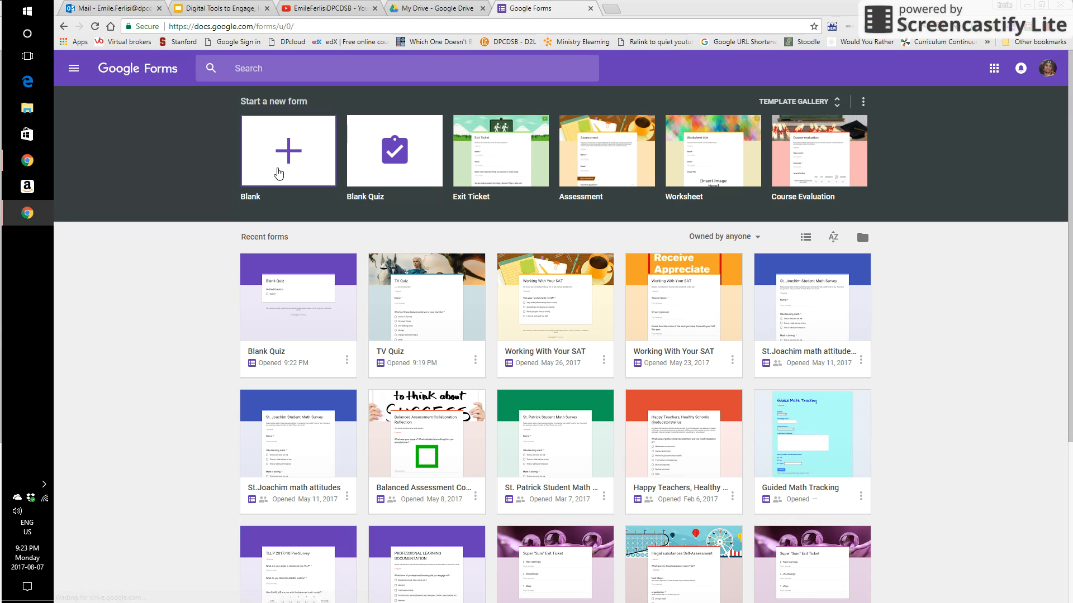
left_click(278, 175)
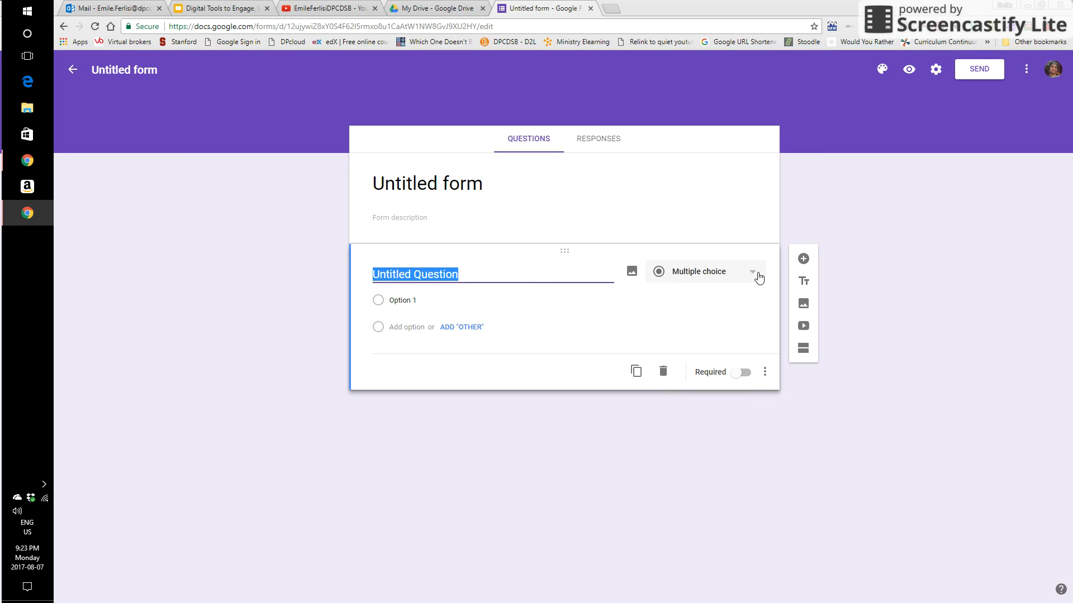
left_click(749, 275)
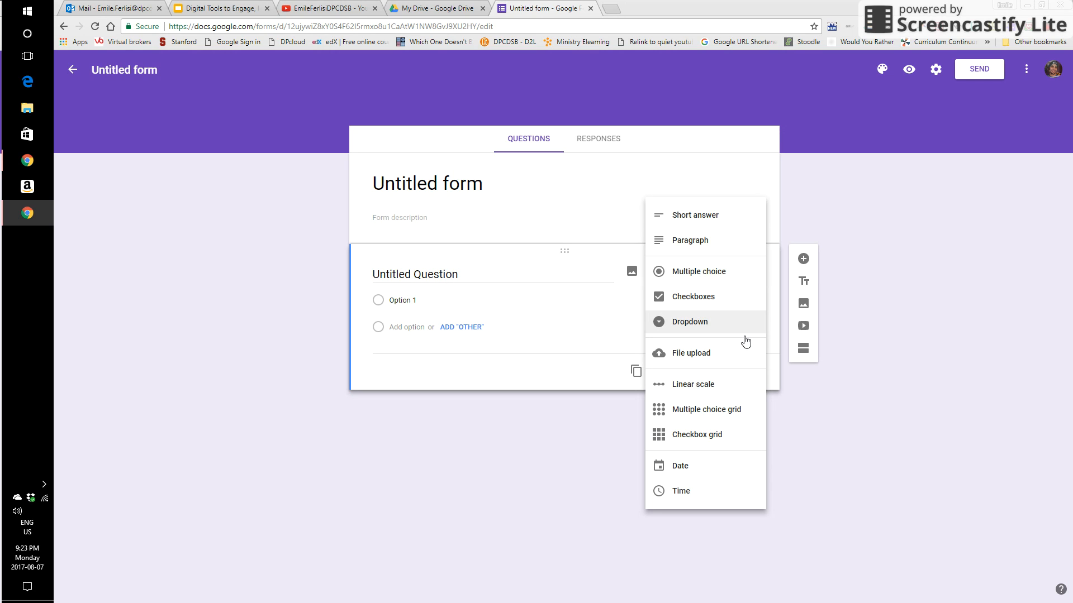